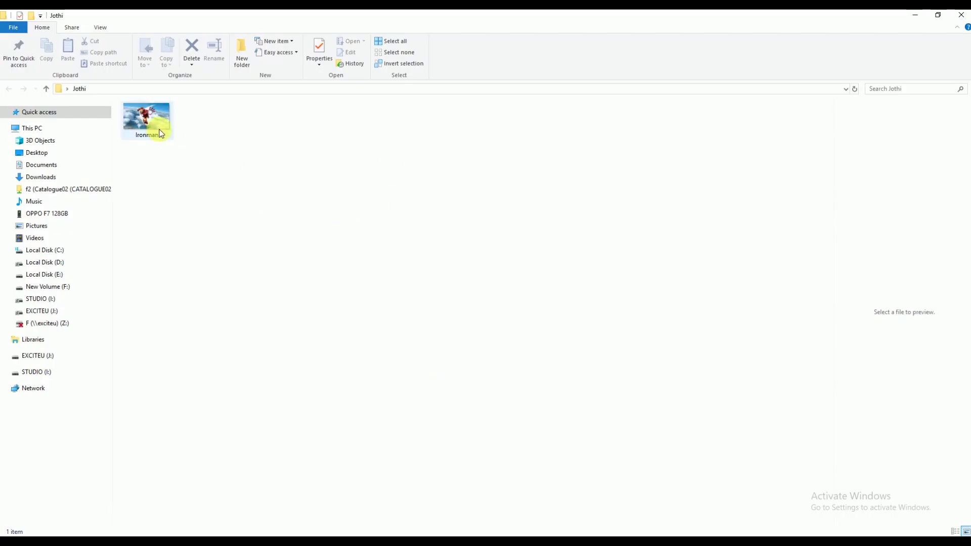
Step: Drag ironman.jpg from its folder onto Photoshop to open it
mouse_move(160, 133)
left_mouse_down()
mouse_move(313, 534)
mouse_move(405, 324)
left_mouse_up()
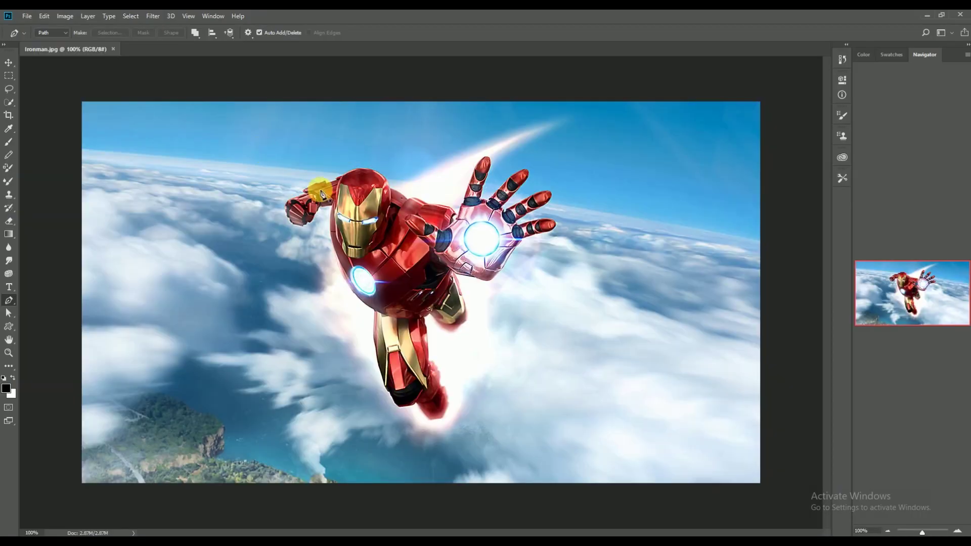
Step: Add a new Layer 1 filled with solid black
left_click(10, 64)
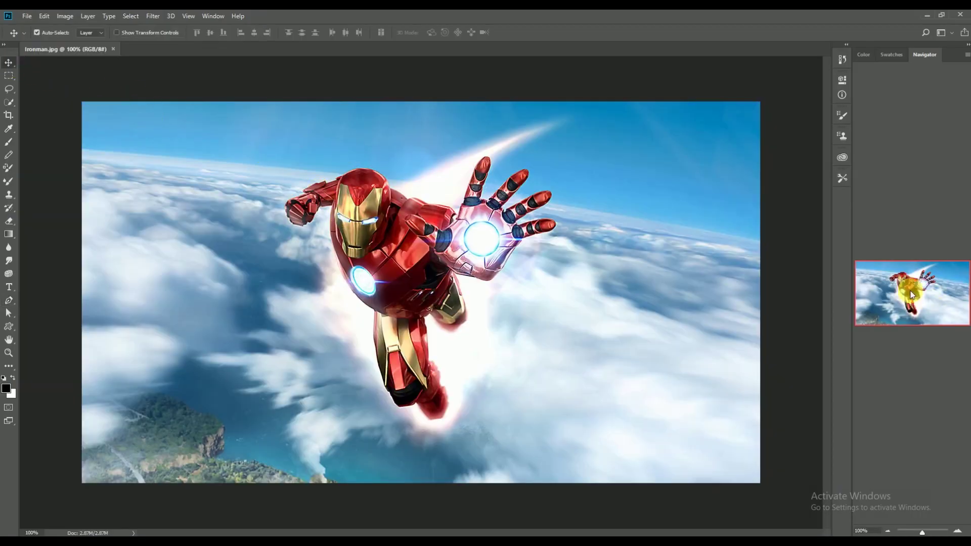
key("F7")
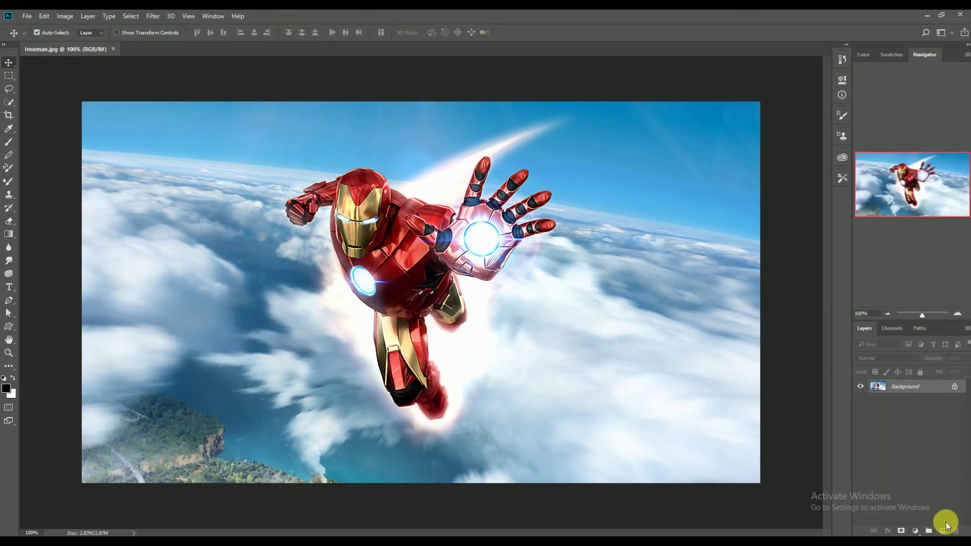
left_click(943, 531)
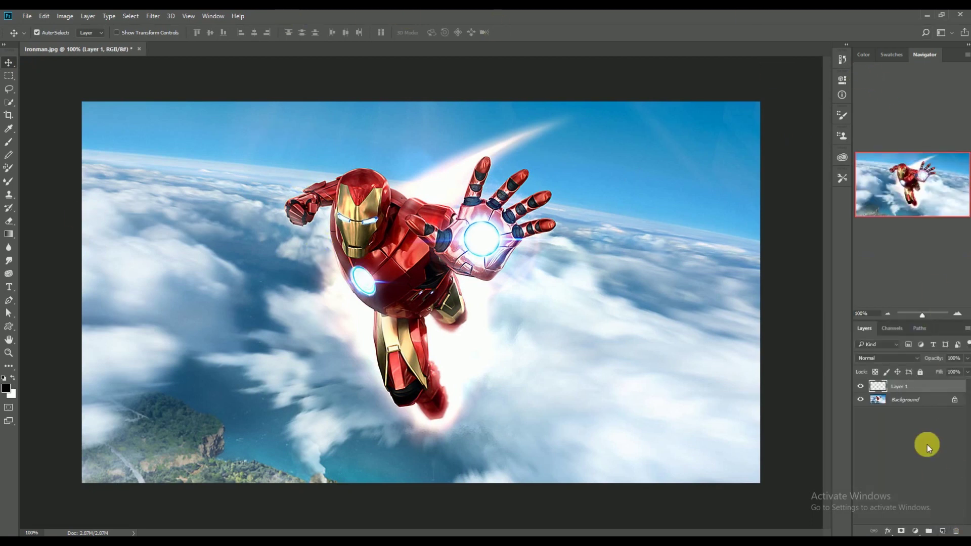
left_click(7, 390)
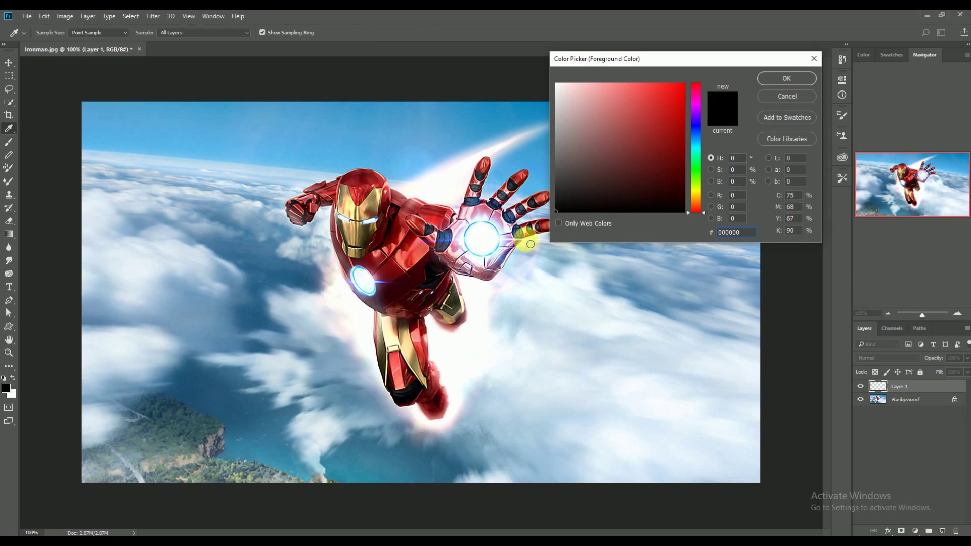
left_click(799, 75)
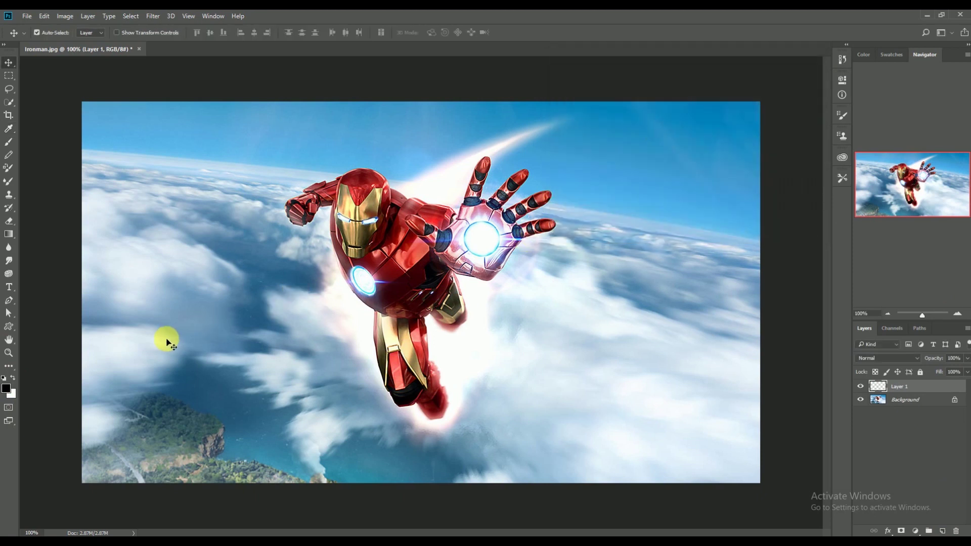
key("ctrl+BackSpace")
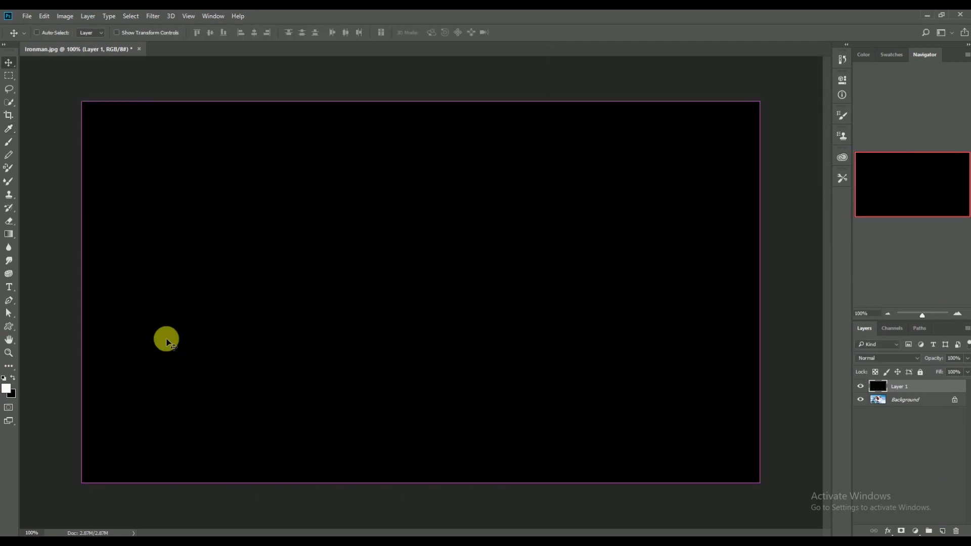
Step: Hide Layer 1 and make the Background layer active
left_click(861, 387)
left_click(903, 400)
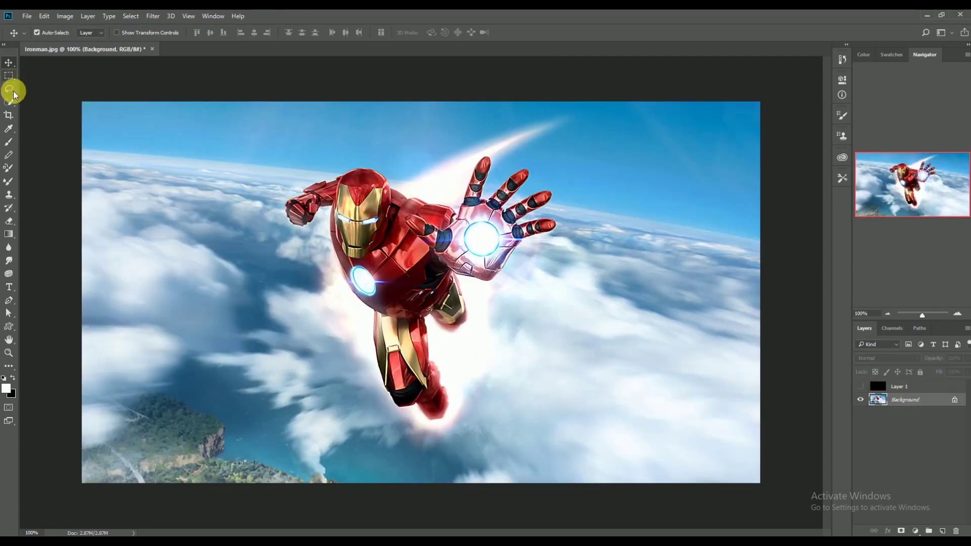
left_click(9, 103)
Step: Quick-select Iron Man's helmet, arms, fist, thigh plate, fingers, shoulder and chest
scroll(315, 207, "up", 3)
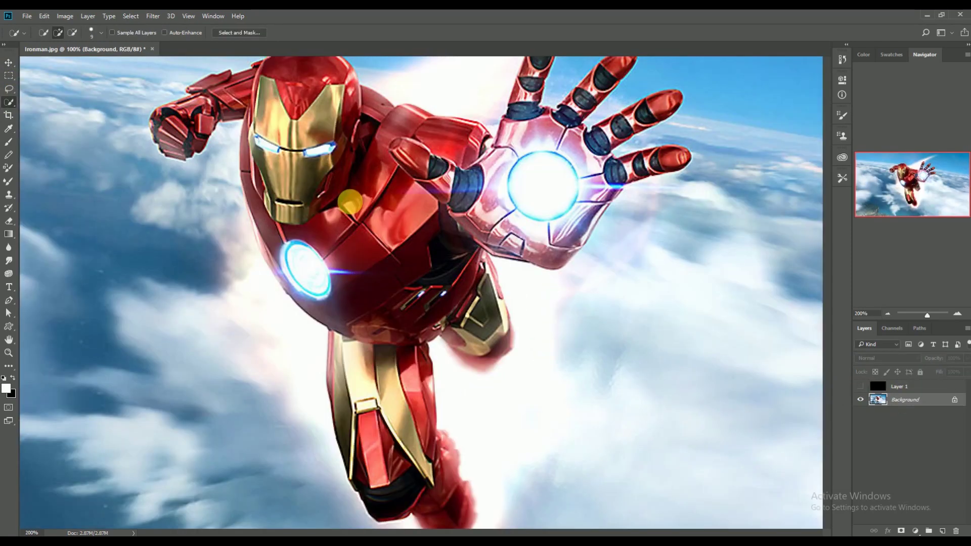
scroll(357, 219, "up", 1)
scroll(357, 219, "down", 2)
left_click_drag(314, 98, 250, 119)
mouse_move(219, 148)
left_mouse_down()
mouse_move(210, 138)
mouse_move(278, 137)
mouse_move(296, 217)
mouse_move(356, 346)
mouse_move(372, 429)
mouse_move(416, 462)
mouse_move(432, 440)
mouse_move(409, 338)
mouse_move(400, 360)
left_mouse_up()
left_click_drag(413, 308, 454, 331)
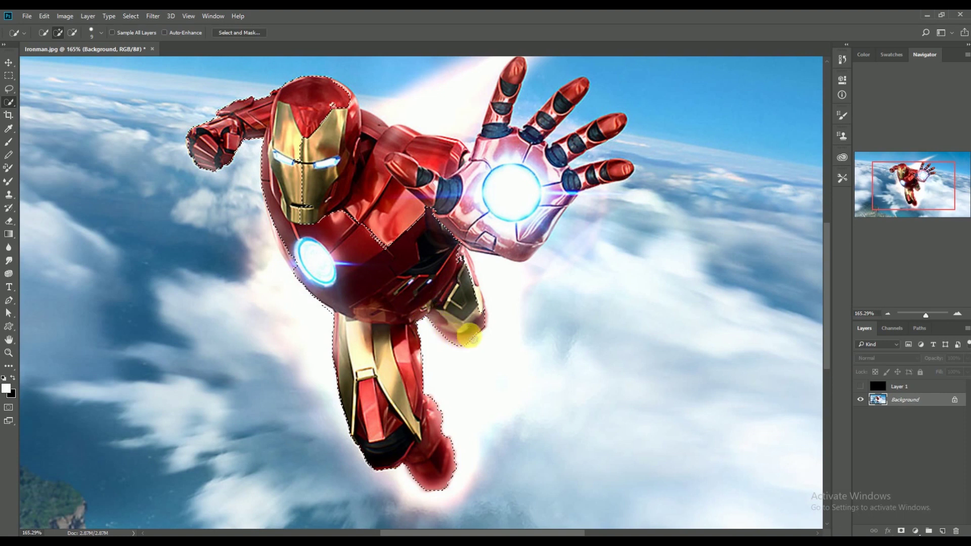
left_click_drag(471, 266, 544, 231)
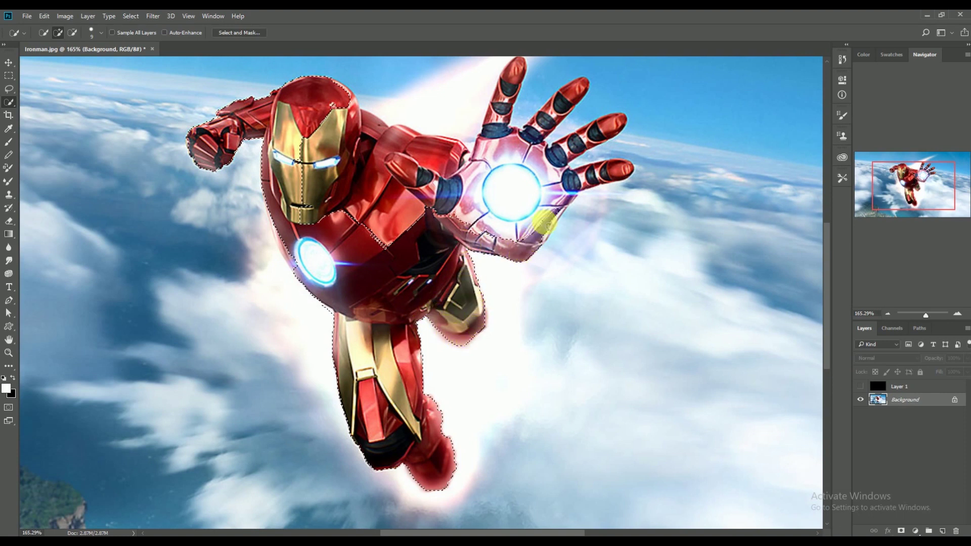
mouse_move(590, 176)
left_mouse_down()
mouse_move(557, 157)
mouse_move(594, 147)
mouse_move(581, 136)
mouse_move(535, 144)
mouse_move(574, 106)
mouse_move(501, 127)
mouse_move(513, 74)
mouse_move(526, 122)
mouse_move(516, 65)
mouse_move(473, 198)
mouse_move(440, 162)
mouse_move(335, 104)
mouse_move(401, 124)
mouse_move(434, 148)
mouse_move(437, 132)
mouse_move(401, 126)
mouse_move(458, 147)
left_mouse_up()
mouse_move(412, 196)
left_mouse_down()
mouse_move(377, 218)
mouse_move(432, 169)
mouse_move(331, 136)
left_mouse_up()
mouse_move(323, 173)
left_mouse_down()
mouse_move(314, 160)
mouse_move(292, 225)
left_mouse_up()
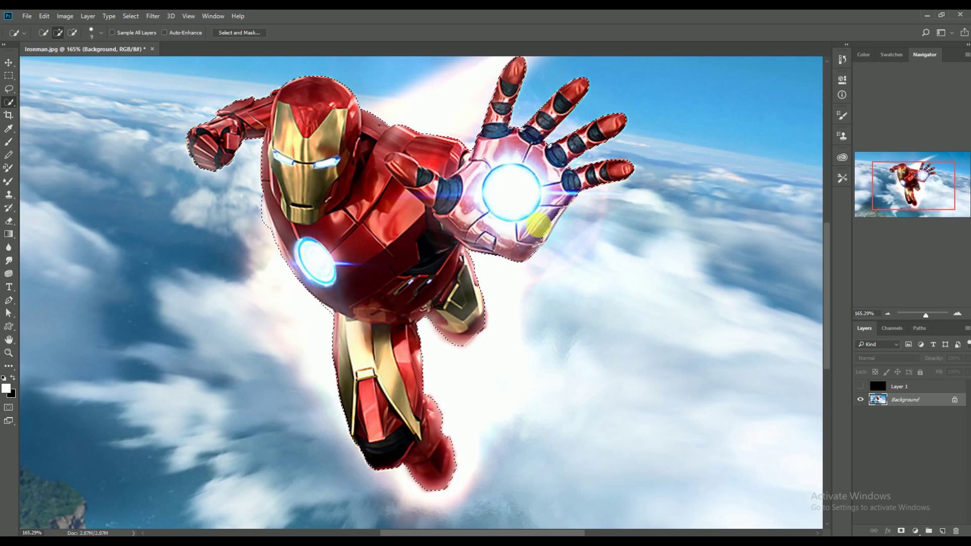
Step: Refine the helmet edge with a Pen path, zoom out, and add Layer 2
left_click(9, 300)
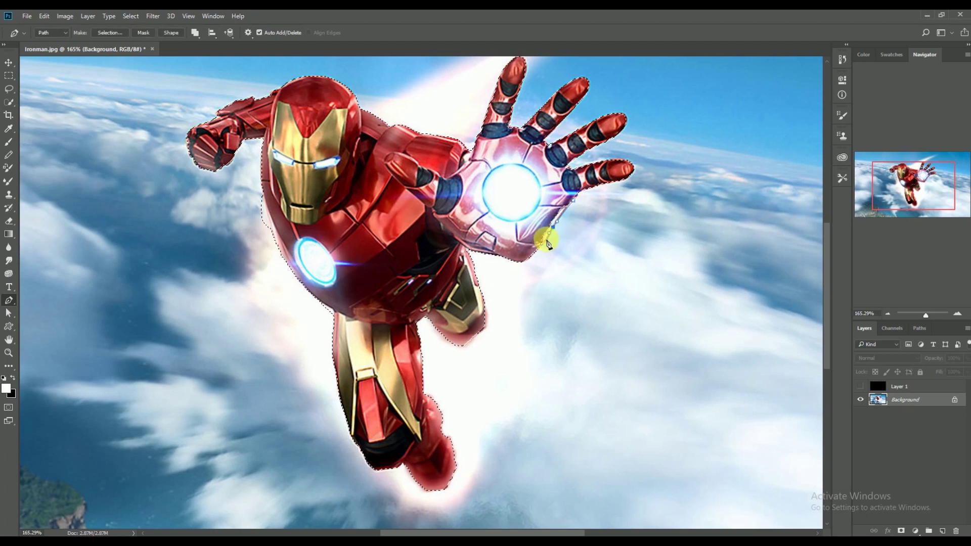
key("Delete")
left_click(262, 194)
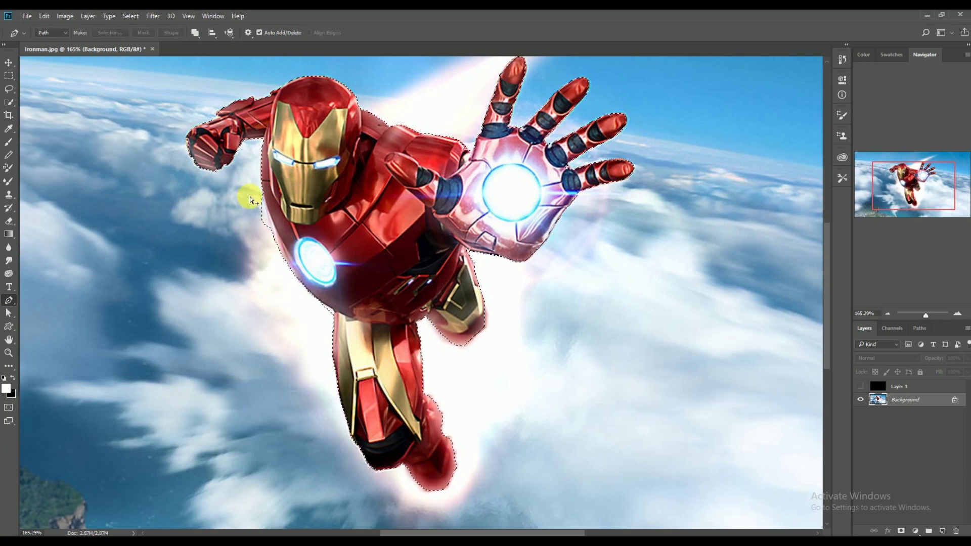
scroll(362, 256, "down", 2)
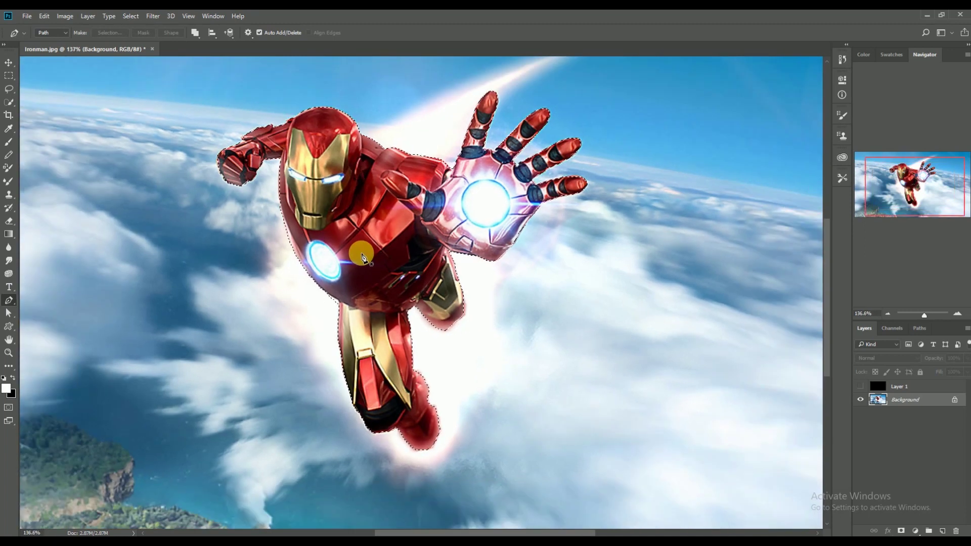
scroll(362, 256, "down", 1)
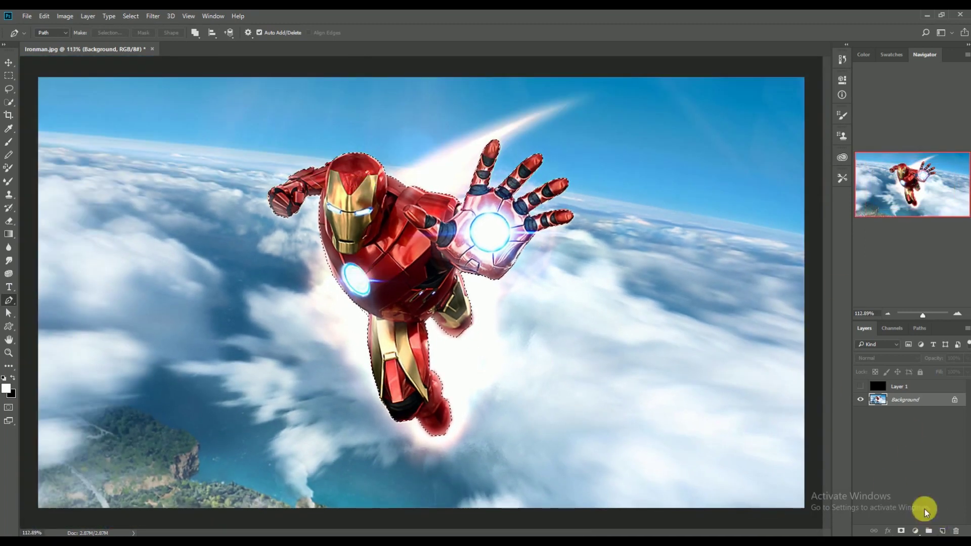
left_click(942, 531)
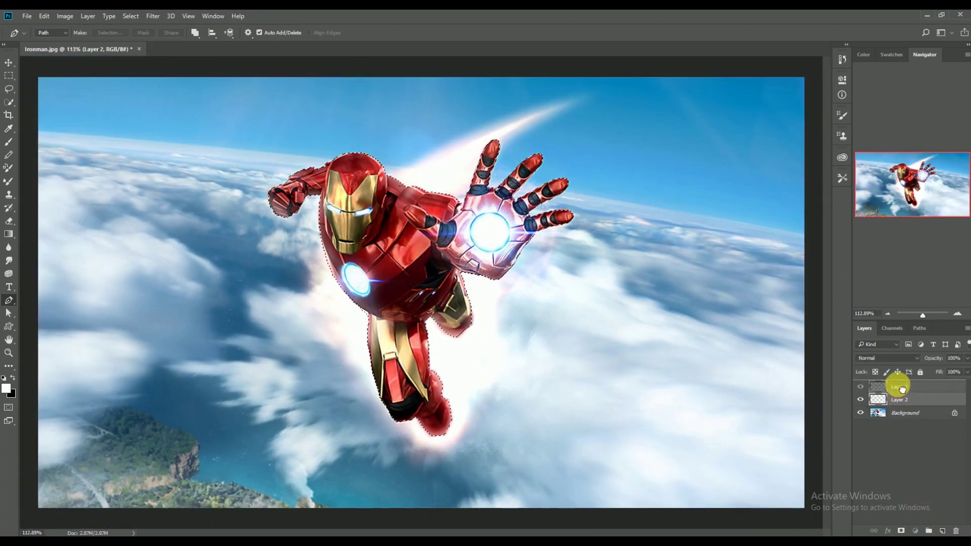
Step: Move Layer 2 to the top and set the foreground to light grey b2b2b2
left_click_drag(903, 390, 886, 396)
left_click(6, 388)
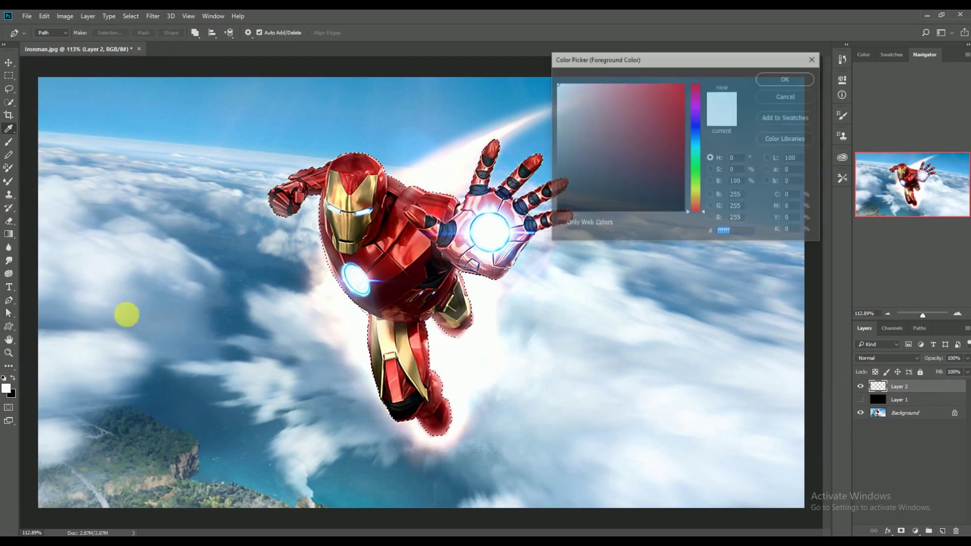
left_click_drag(565, 115, 559, 125)
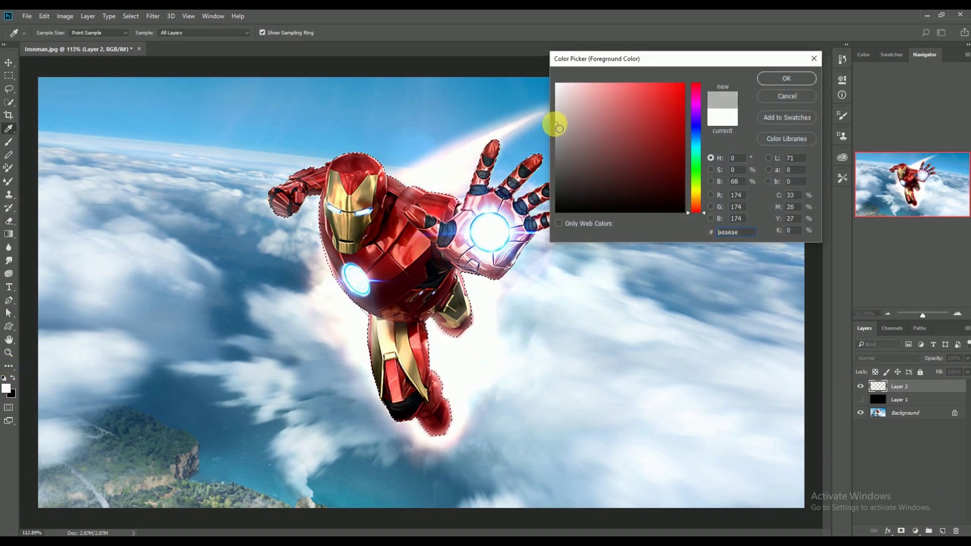
left_click(787, 78)
Step: Select the Brush tool from the toolbar
key("p")
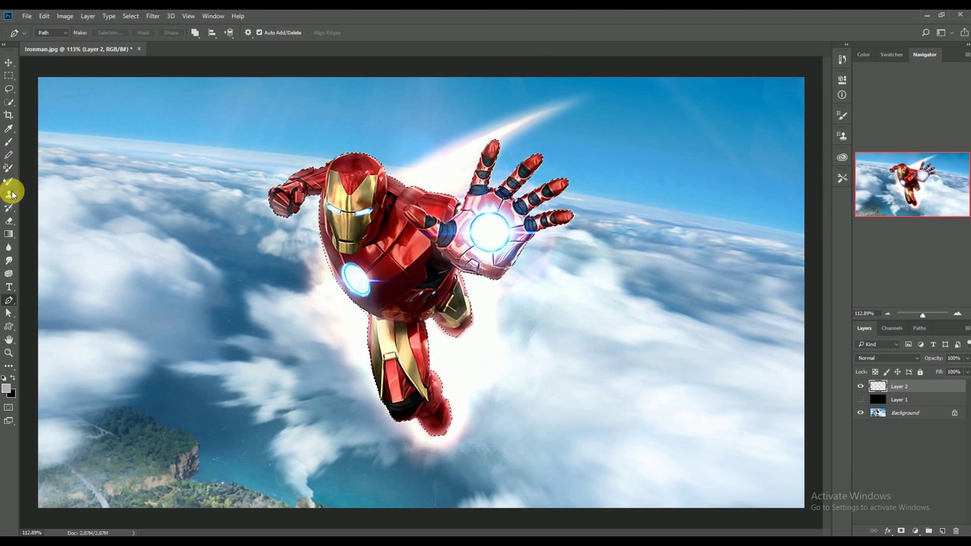
left_click(8, 168)
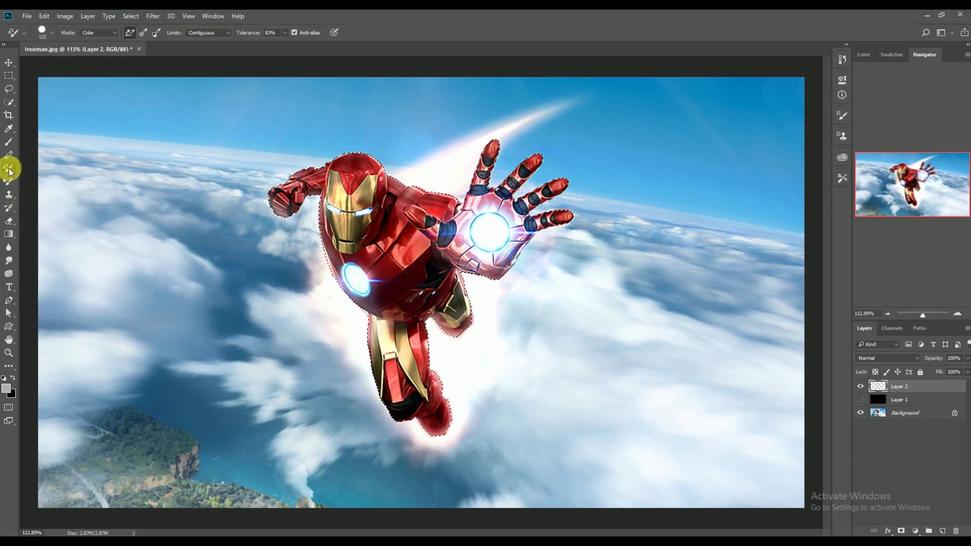
left_click(10, 370)
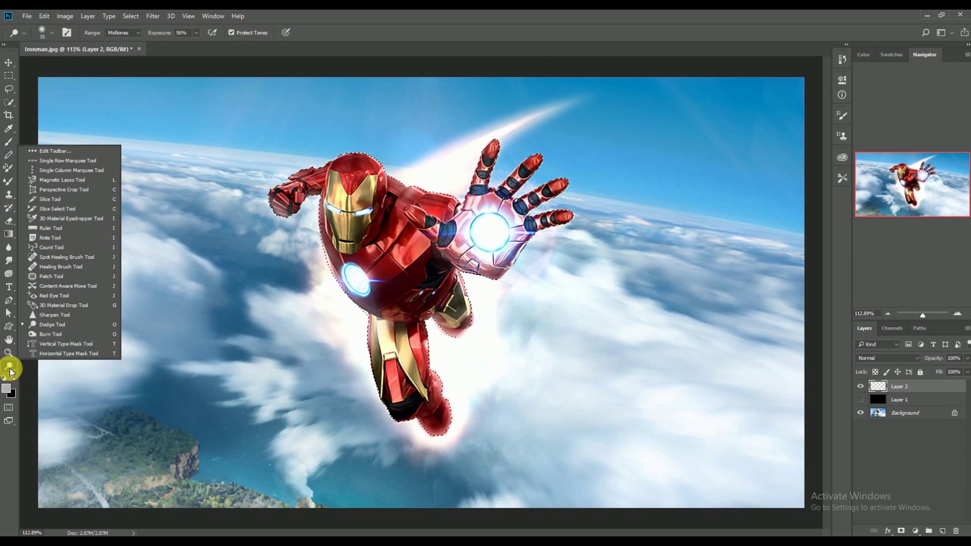
left_click(9, 145)
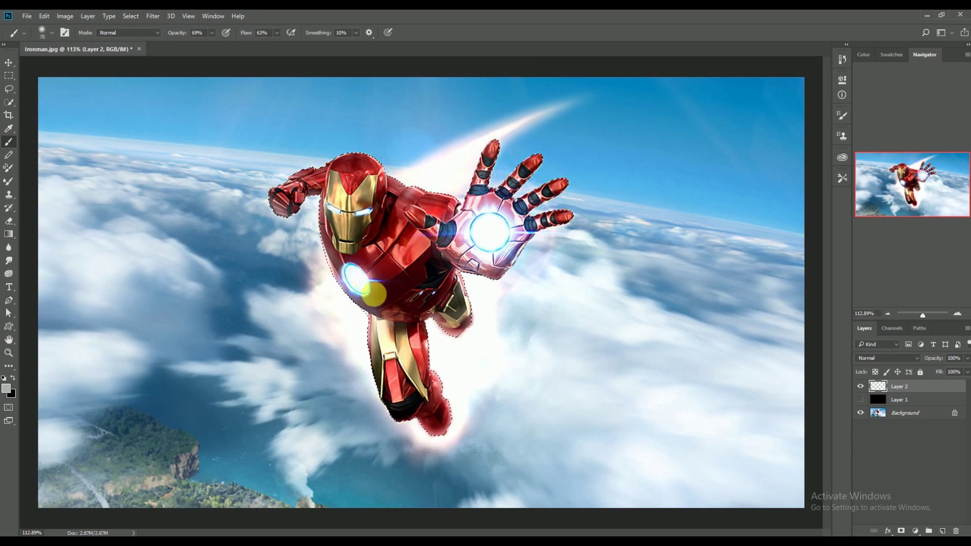
Step: Paint Iron Man's torso and legs grey with brush opacity 98% and flow 100%
left_click_drag(397, 324, 422, 400)
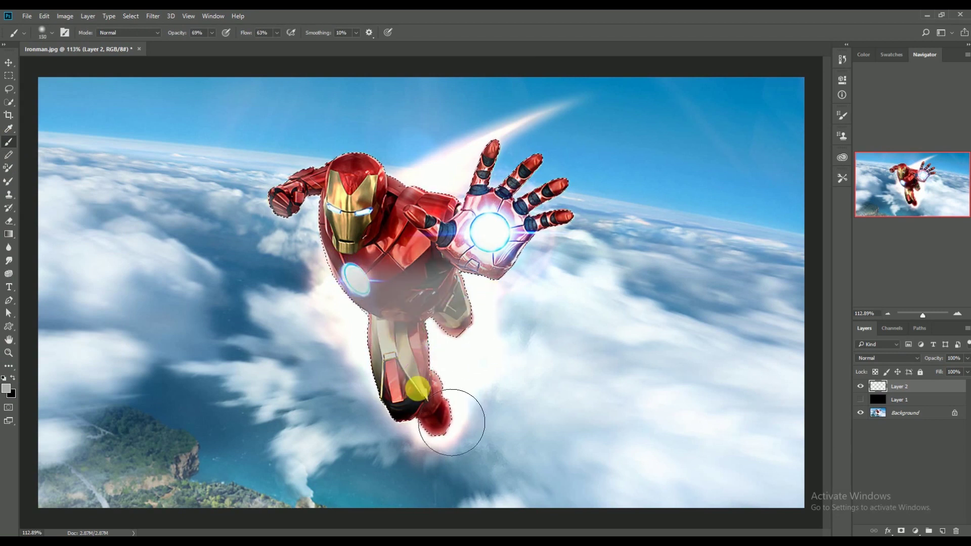
left_click_drag(181, 40, 368, 54)
left_click_drag(246, 33, 368, 39)
left_click_drag(438, 261, 453, 348)
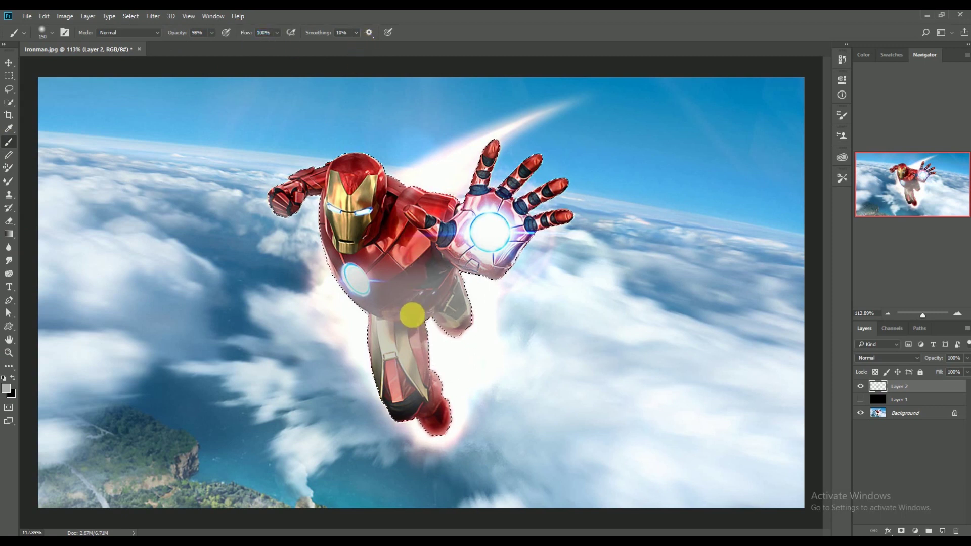
mouse_move(412, 314)
left_mouse_down()
mouse_move(481, 302)
mouse_move(420, 263)
left_mouse_up()
Step: Repaint the torso and legs in lighter grey c9c9c9
left_click(8, 389)
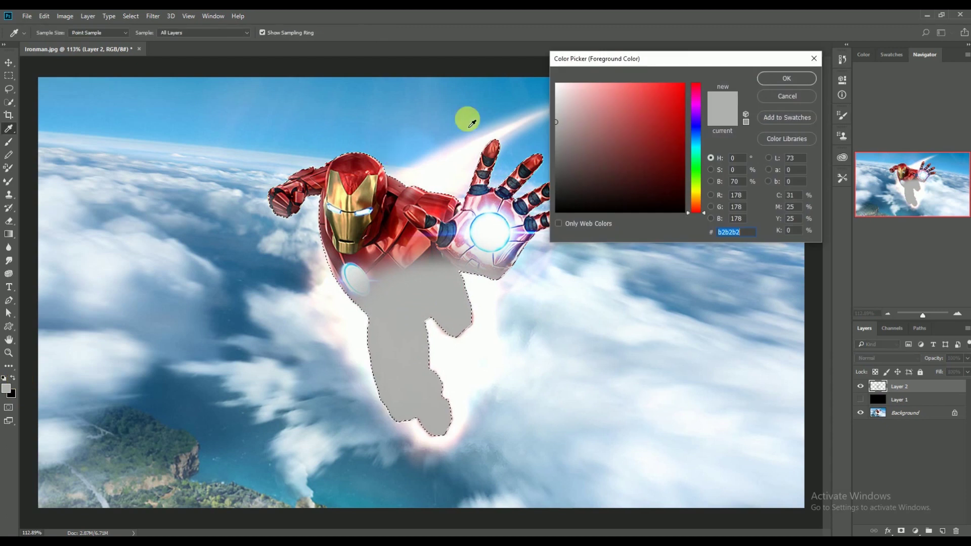
left_click_drag(572, 128, 559, 113)
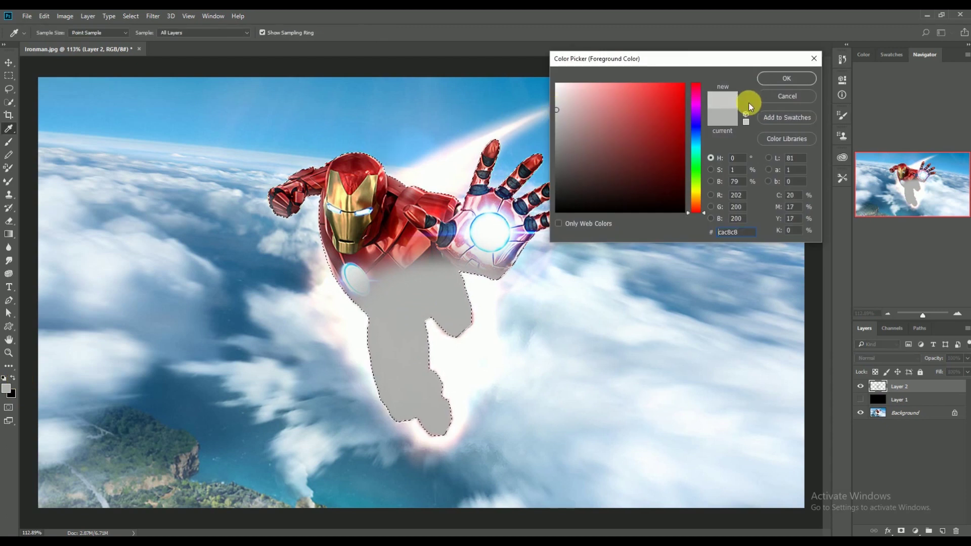
left_click(786, 78)
mouse_move(455, 314)
left_mouse_down()
mouse_move(446, 349)
mouse_move(473, 384)
mouse_move(478, 485)
left_mouse_up()
mouse_move(485, 356)
left_mouse_down()
mouse_move(512, 388)
mouse_move(425, 441)
mouse_move(490, 349)
mouse_move(116, 356)
left_mouse_up()
Step: Paint the head, arm and shoulder in e7e7e7, then deselect
left_click(6, 388)
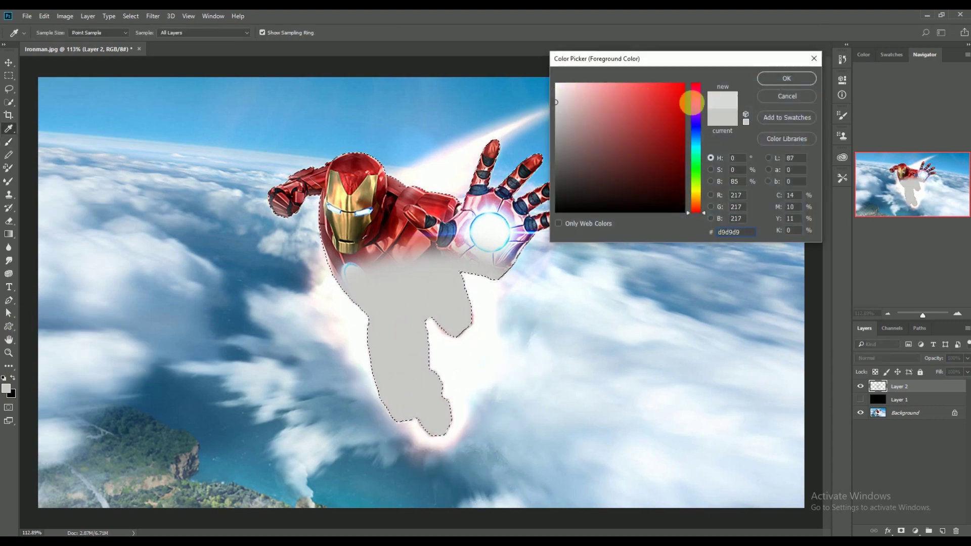
left_click(786, 78)
mouse_move(364, 169)
left_mouse_down()
mouse_move(238, 221)
mouse_move(472, 246)
mouse_move(518, 302)
mouse_move(585, 174)
mouse_move(575, 288)
mouse_move(553, 197)
mouse_move(535, 308)
mouse_move(380, 314)
mouse_move(291, 242)
mouse_move(292, 182)
left_mouse_up()
left_click(9, 62)
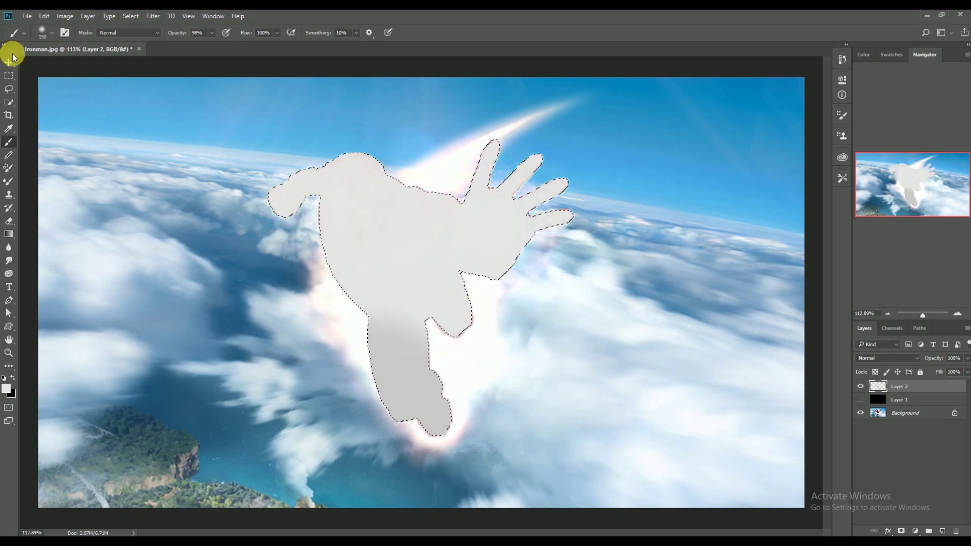
key("ctrl+d")
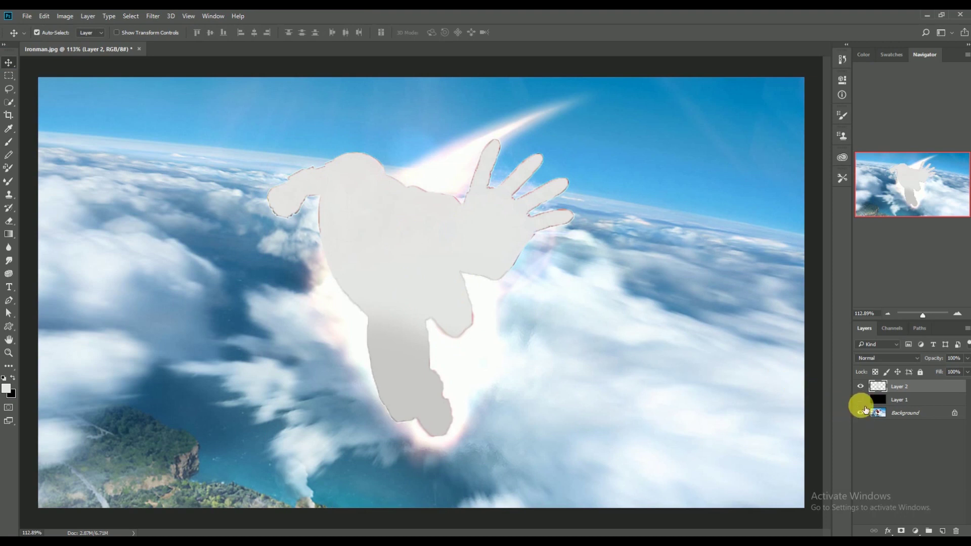
Step: Show black Layer 1 behind the silhouette and save as JPEG Ironman_depth at quality 12
left_click(861, 400)
key("ctrl+1")
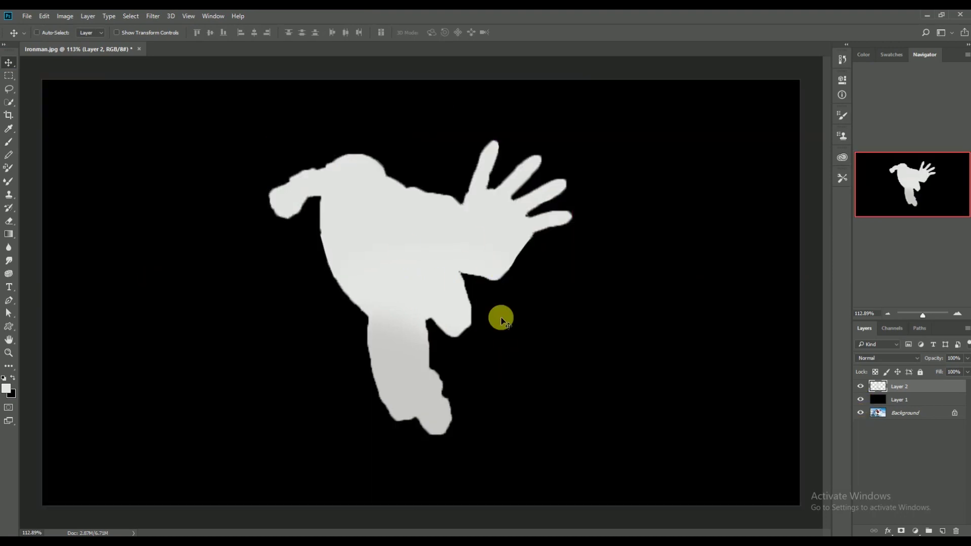
left_click(28, 17)
left_click(40, 129)
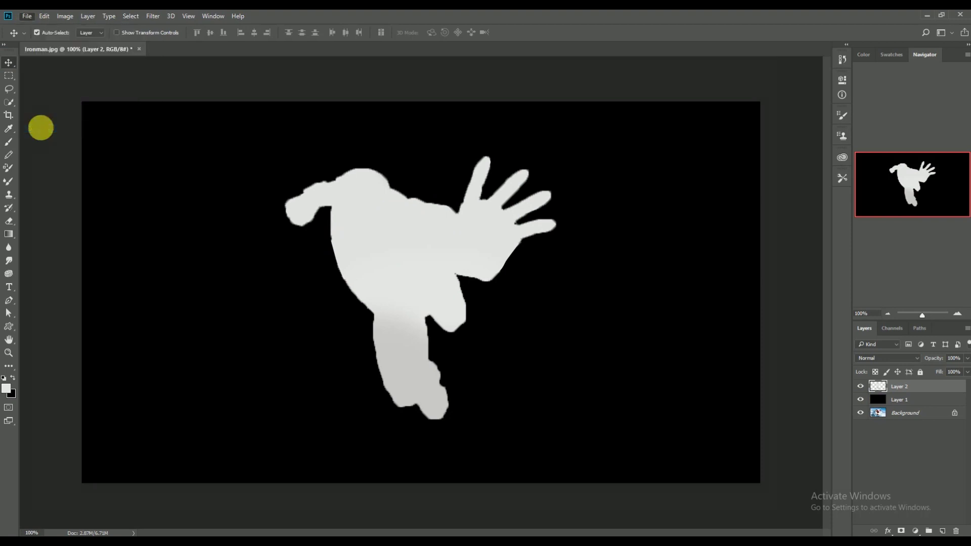
left_click(130, 431)
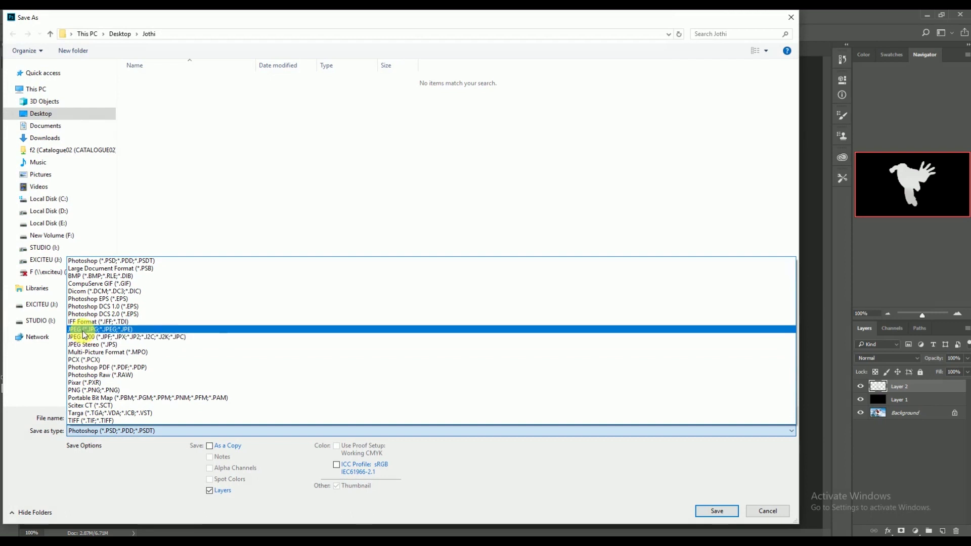
left_click(84, 329)
left_click(151, 81)
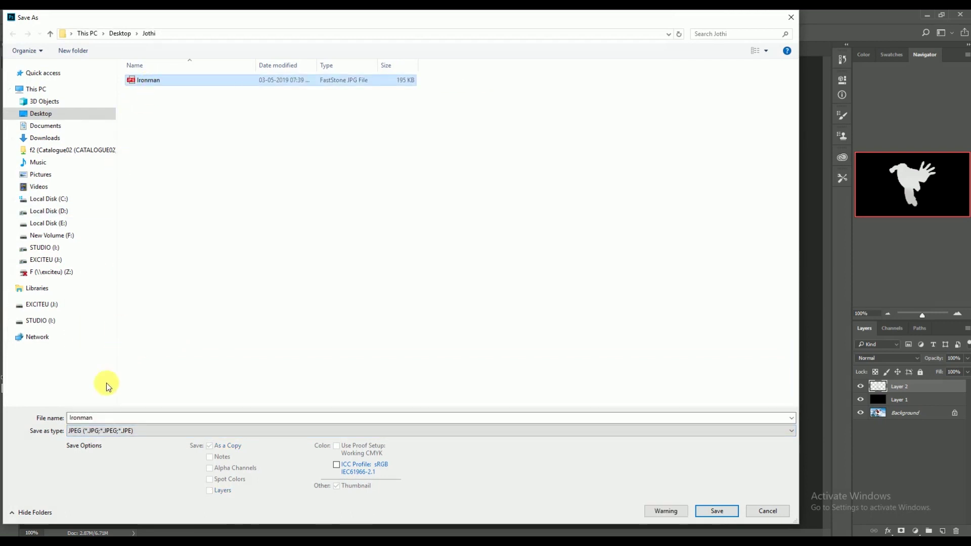
double_click(96, 418)
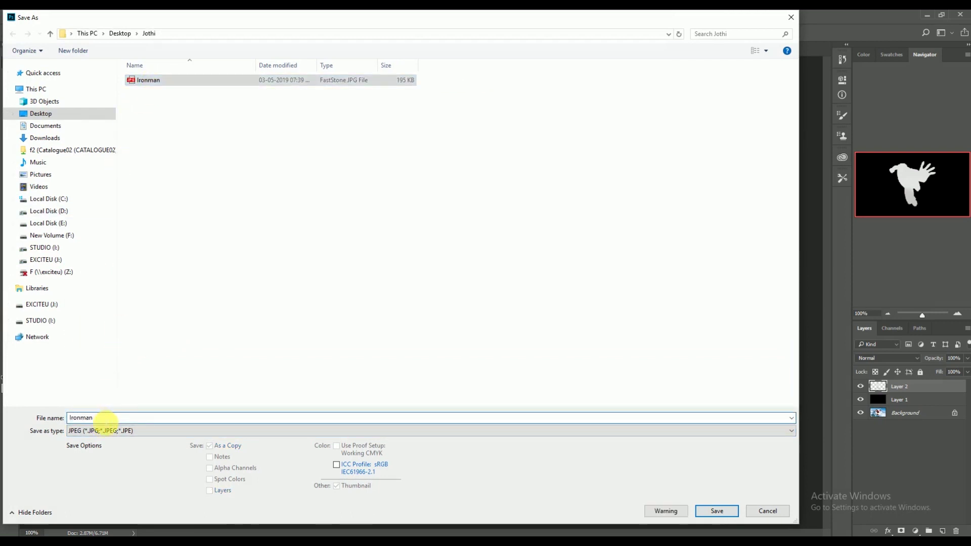
type("_de")
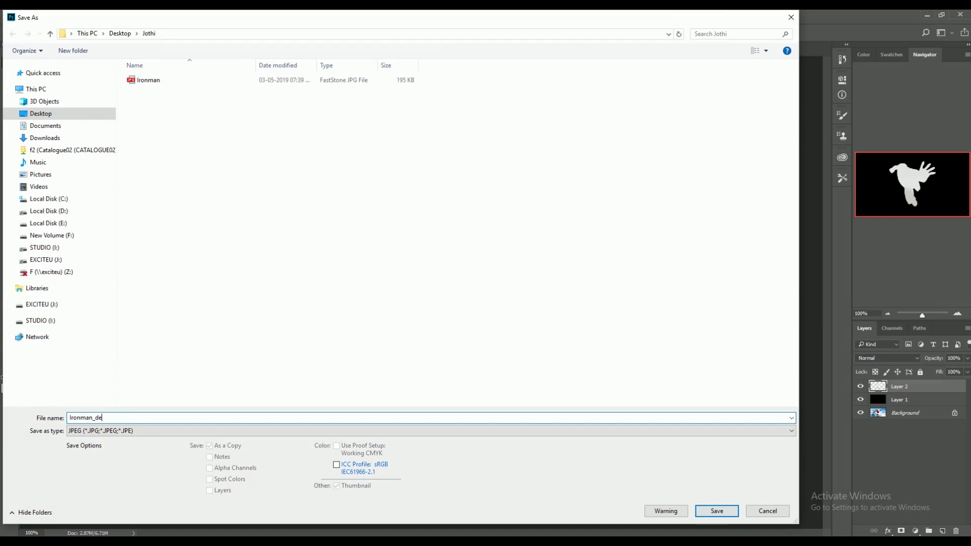
type("pth")
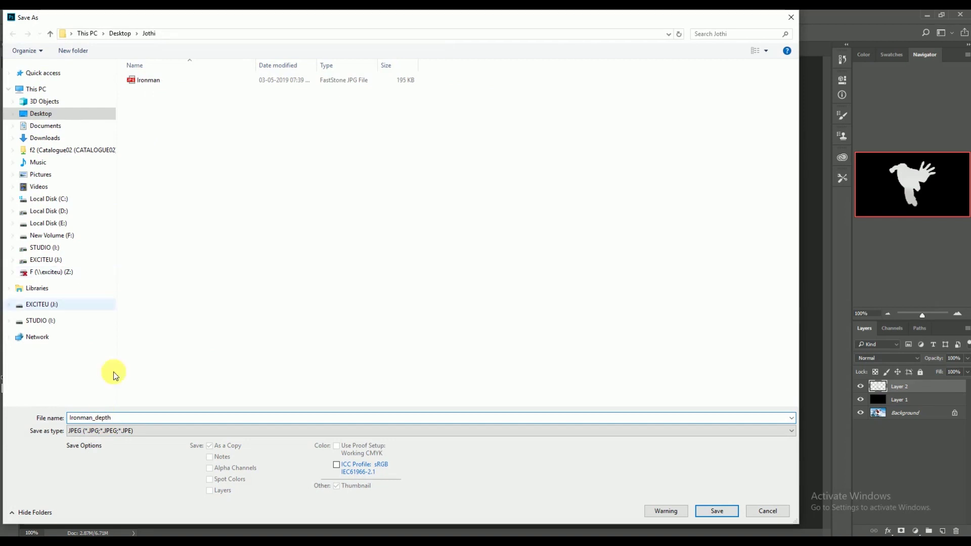
left_click(721, 514)
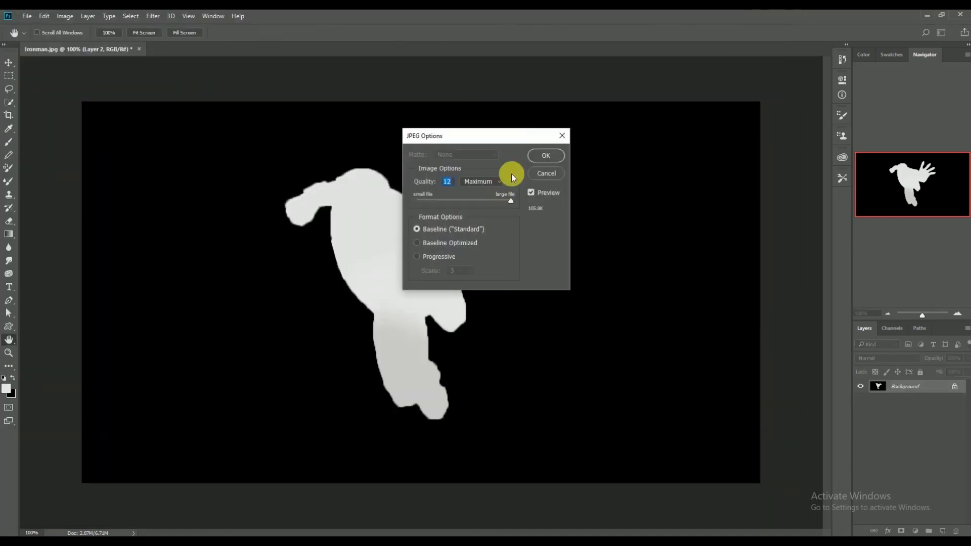
left_click(538, 157)
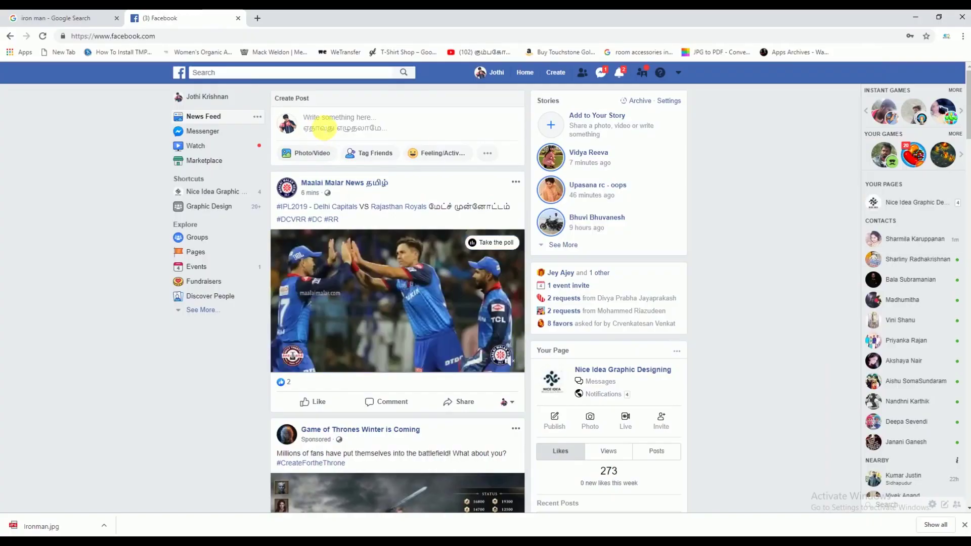
left_click(321, 126)
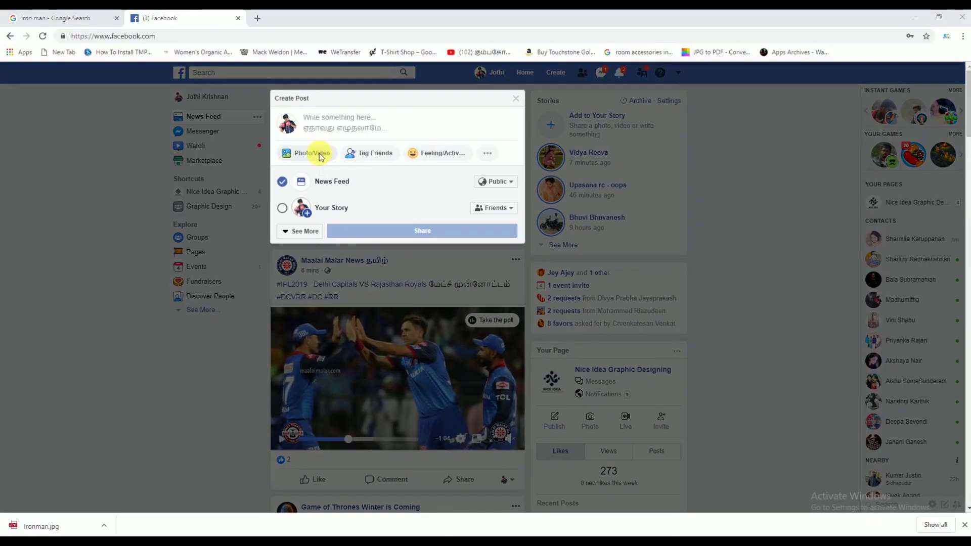
Step: Attach Ironman and Ironman_depth to the Facebook post and view the 3D preview at 125%
left_click(319, 155)
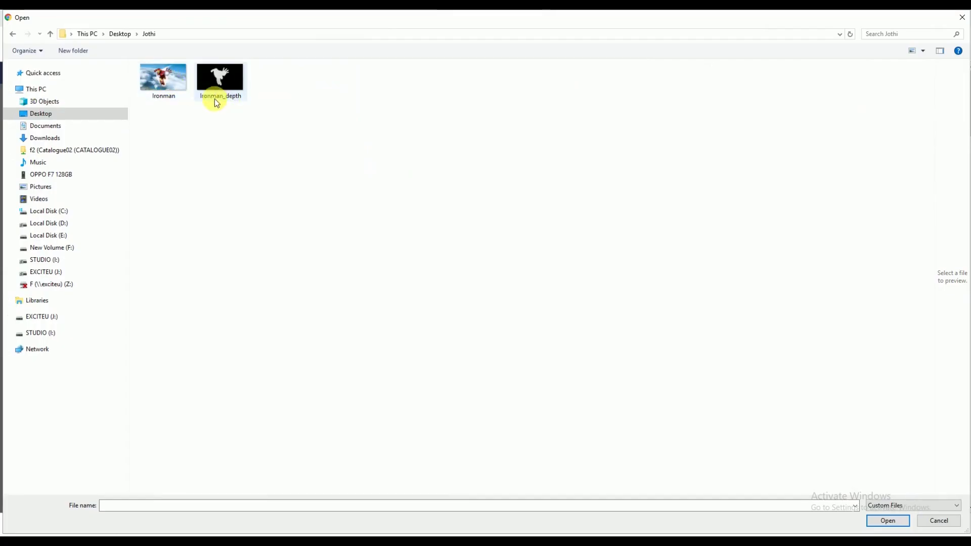
left_click_drag(222, 116, 139, 66)
left_click(884, 522)
left_click(389, 212)
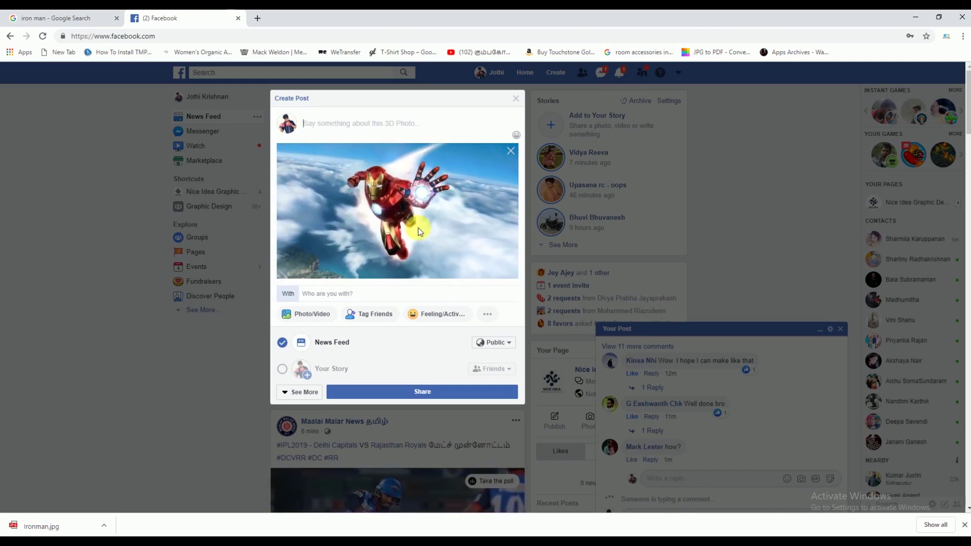
key("ctrl+plus")
key("ctrl+plus")
key("ctrl+plus")
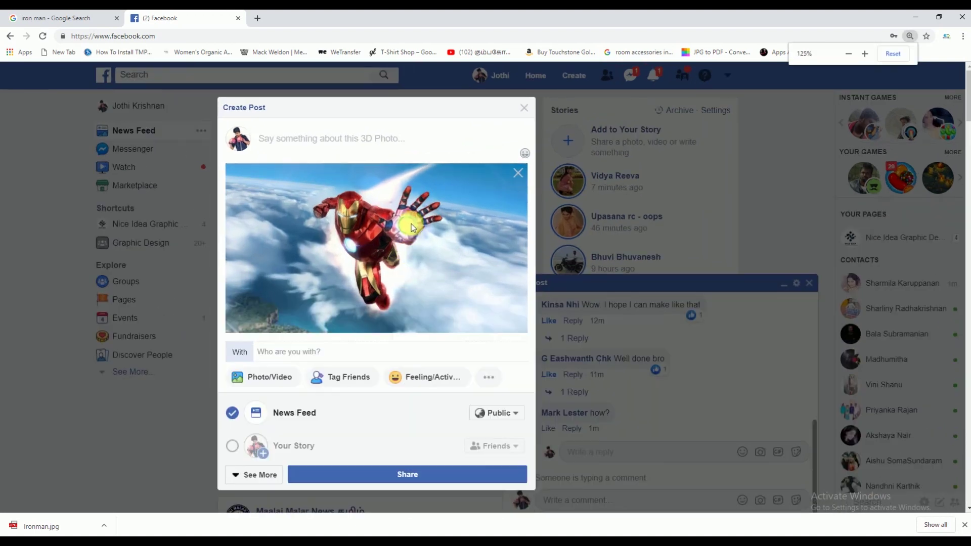